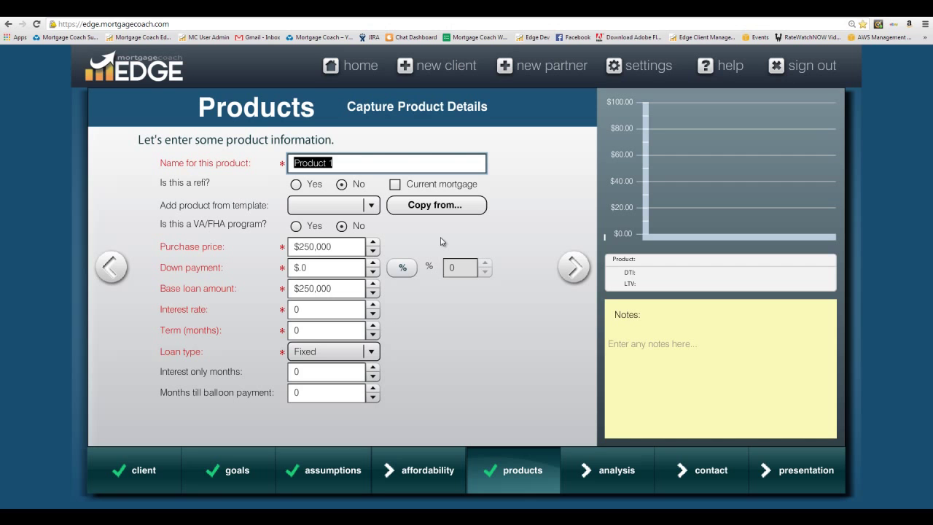
# Step: Name the first product SPlit MI
pyautogui.click(344, 163)
pyautogui.moveTo(344, 163); pyautogui.dragTo(284, 163)
pyautogui.write('S')
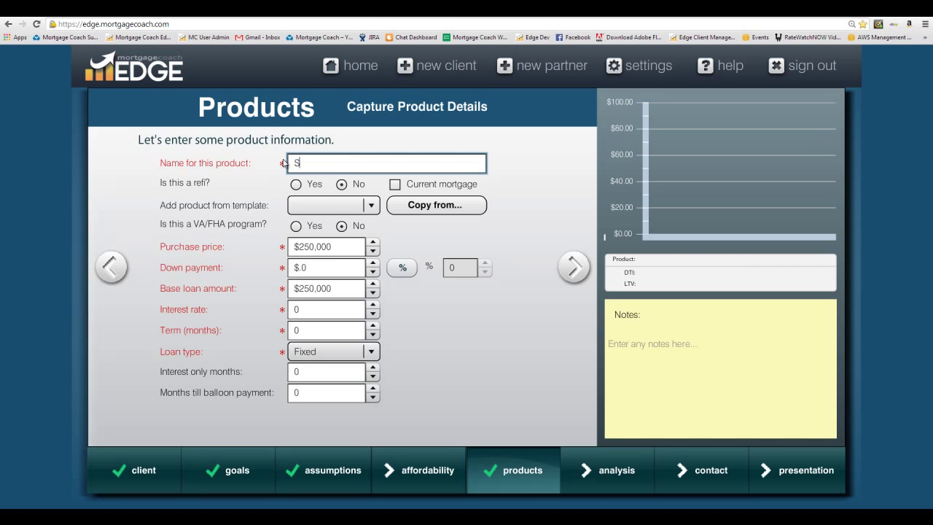
pyautogui.write('Plit MI')
pyautogui.press('Tab')
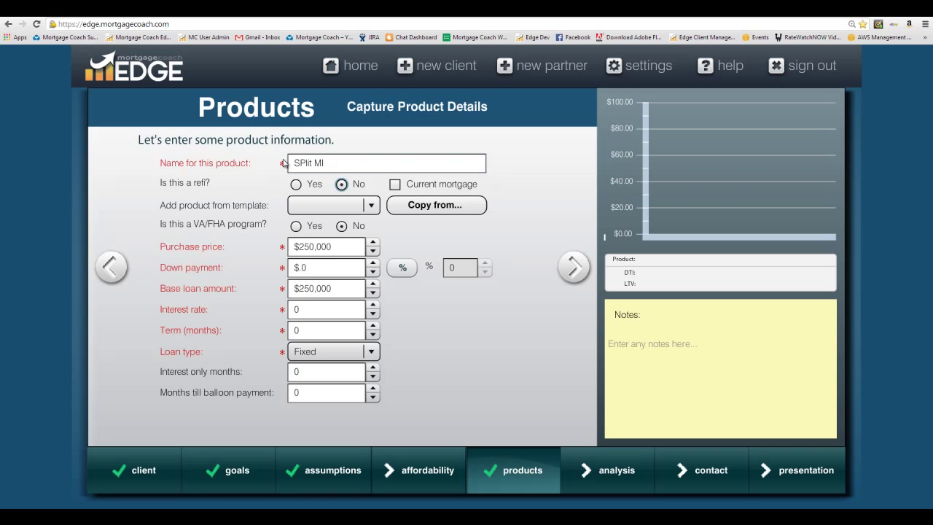
# Step: Set the product's down payment to 5 percent, the interest rate to 4.75 and the term to 360 months
pyautogui.click(408, 271)
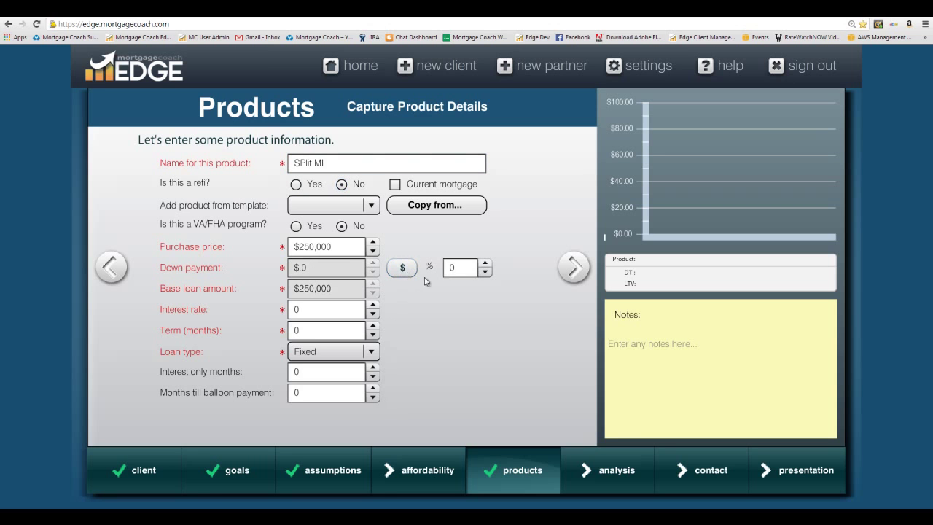
pyautogui.write('5')
pyautogui.press('Tab')
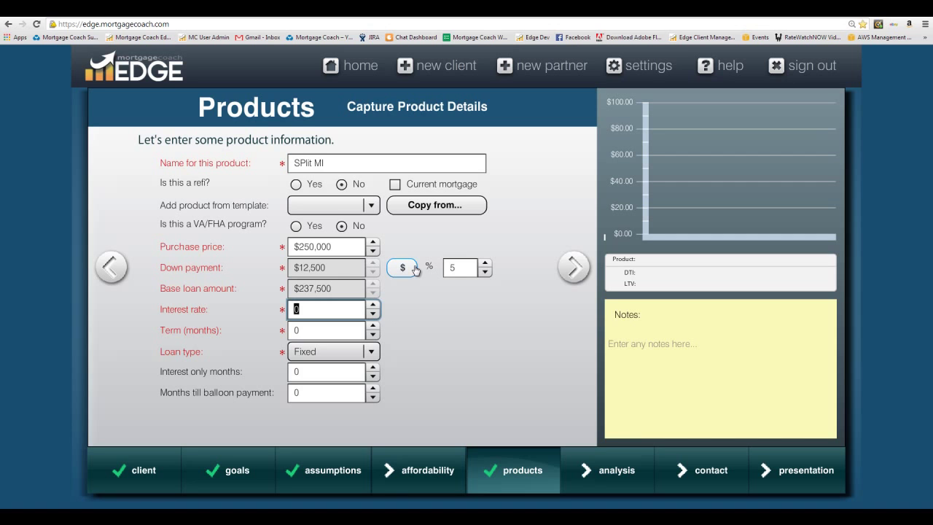
pyautogui.write('4.75')
pyautogui.press('Tab')
pyautogui.write('360')
pyautogui.press('Tab')
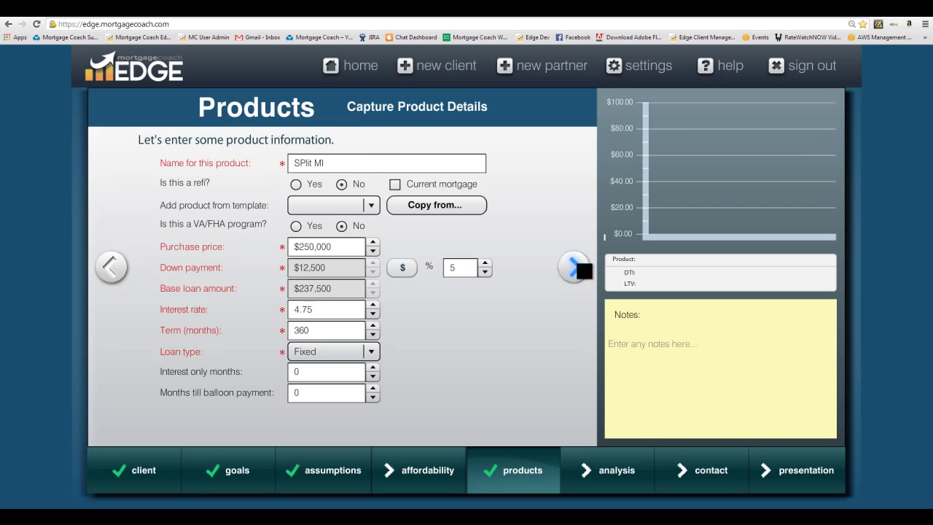
# Step: Mark the SPlit MI product as a VA/FHA program in its product details
pyautogui.click(572, 266)
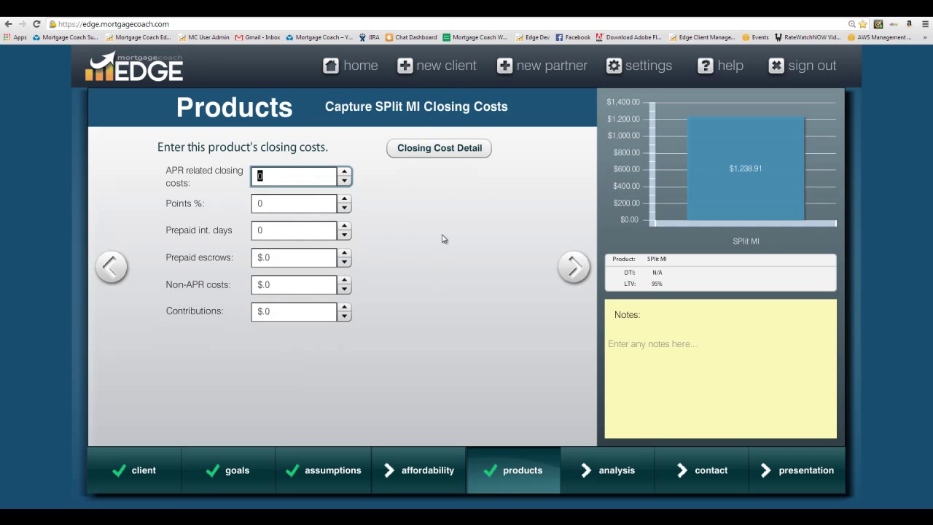
pyautogui.click(113, 266)
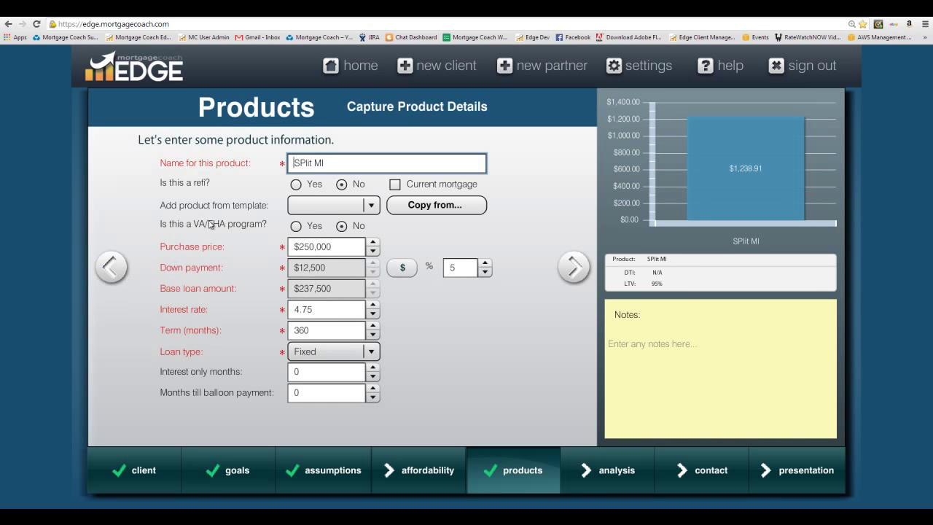
pyautogui.click(295, 227)
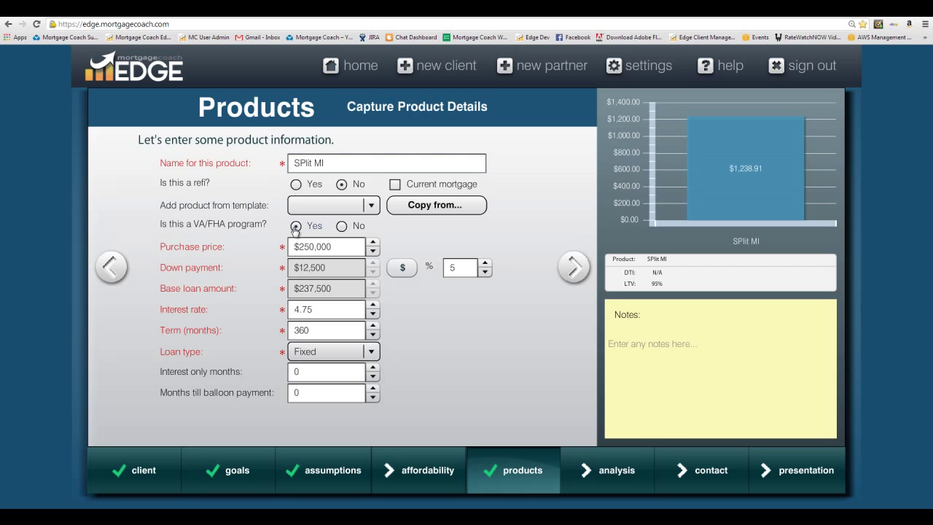
# Step: Enter the upfront MIP as 0.75 percent in the SPlit MI closing costs
pyautogui.click(572, 267)
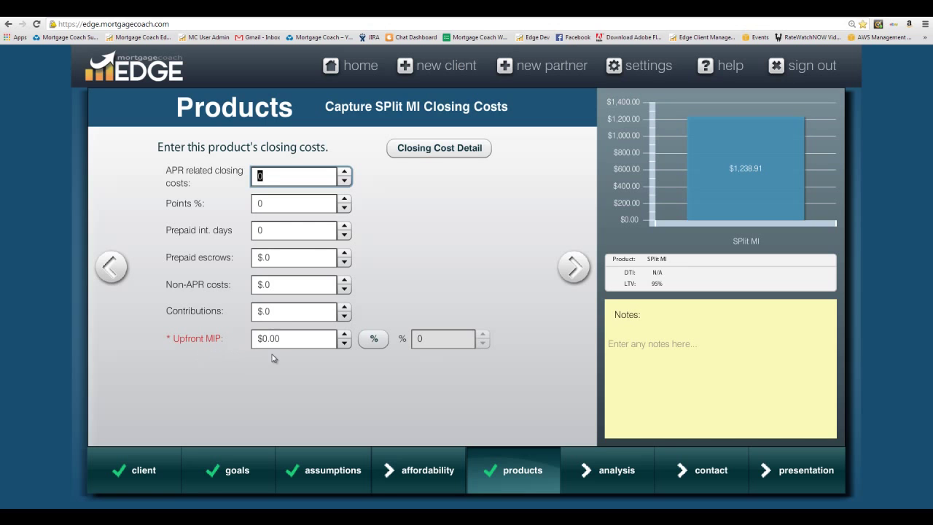
pyautogui.click(373, 338)
pyautogui.click(428, 337)
pyautogui.doubleClick(427, 338)
pyautogui.write('.75')
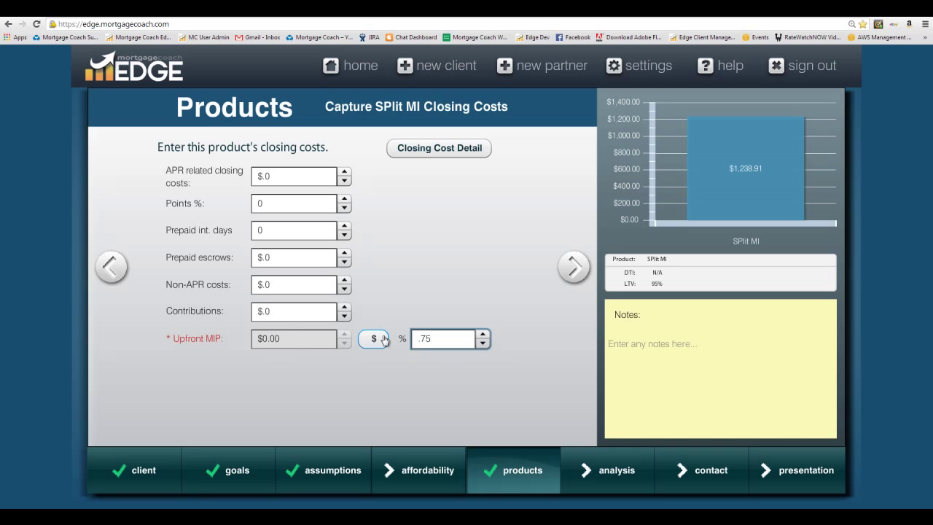
pyautogui.press('Tab')
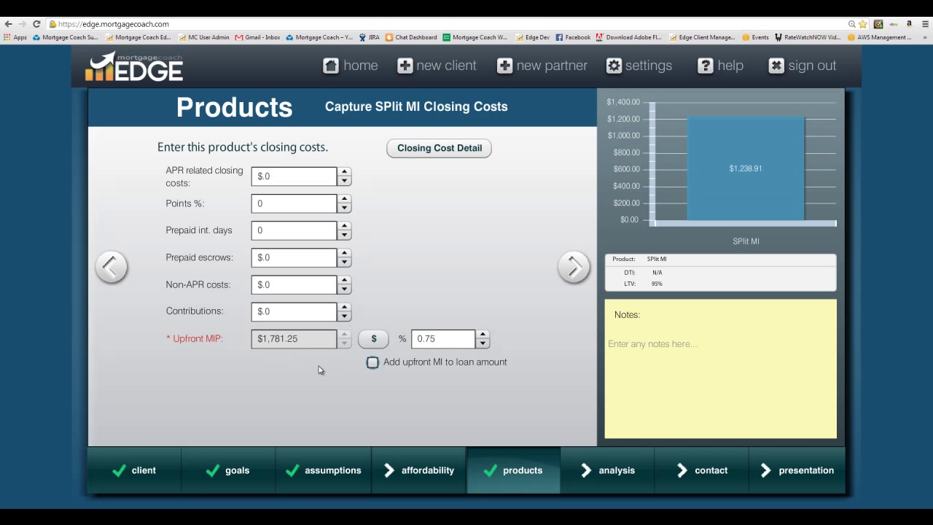
# Step: Set the mortgage insurance to 0.3 percent in the SPlit MI monthly costs
pyautogui.click(574, 266)
pyautogui.click(408, 282)
pyautogui.write('0.3')
pyautogui.press('Tab')
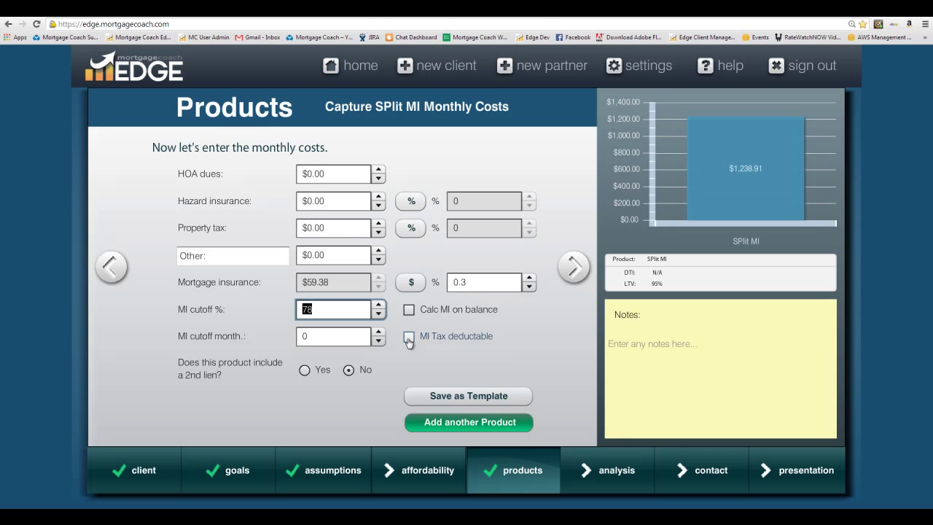
# Step: Add a second product and name it Split Upfront
pyautogui.click(473, 423)
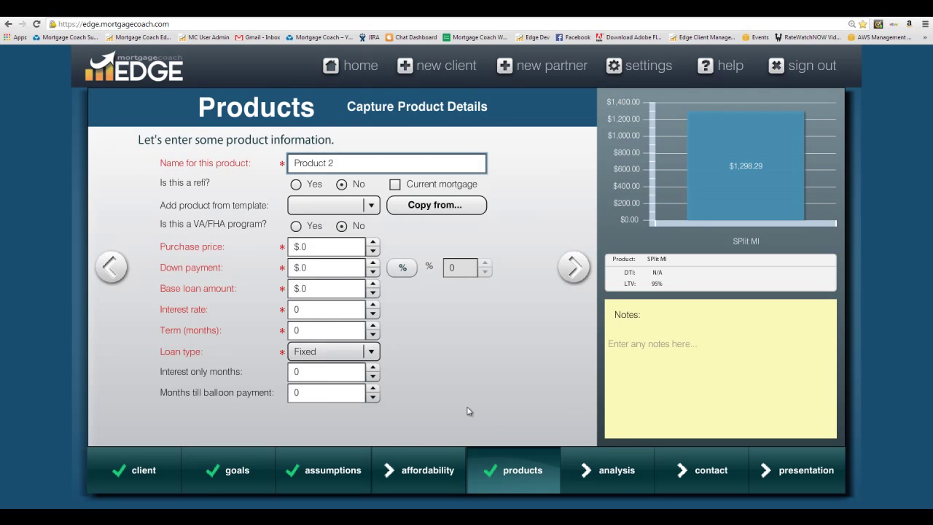
pyautogui.moveTo(347, 164); pyautogui.dragTo(204, 160)
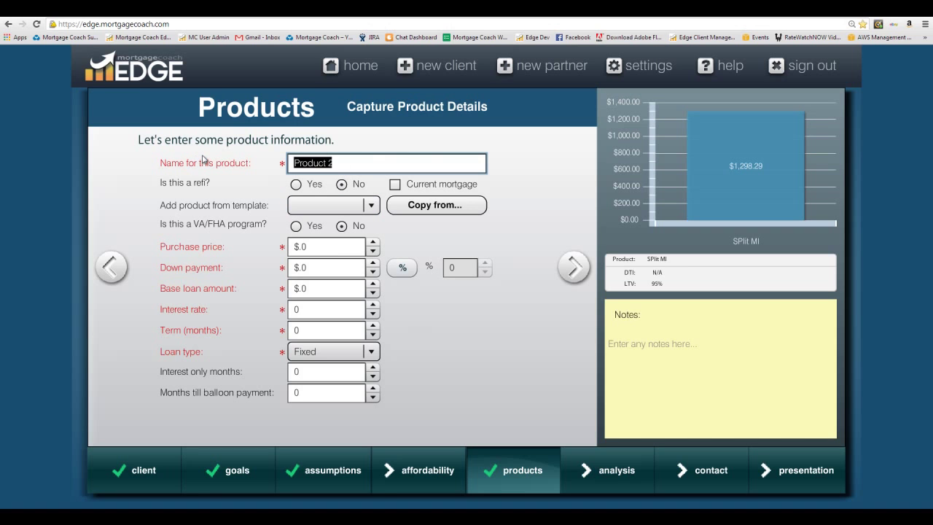
pyautogui.write('Split ')
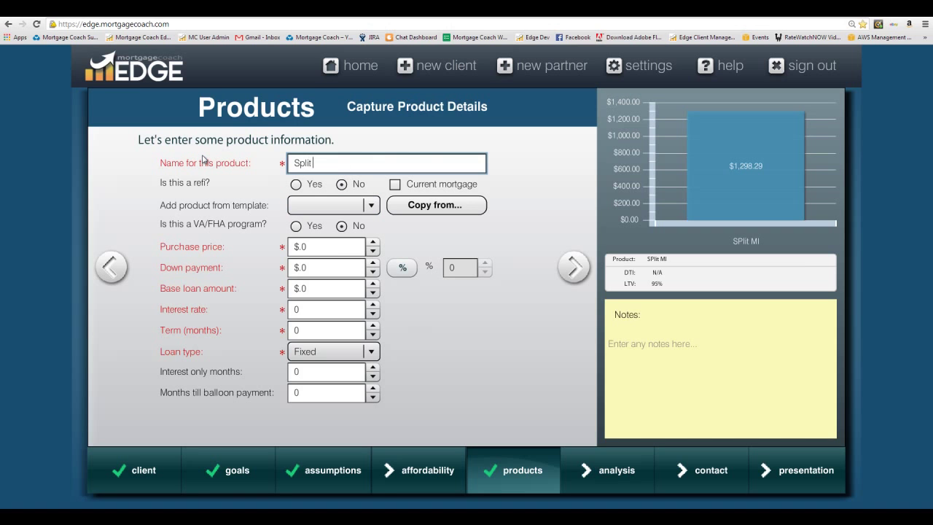
pyautogui.write('Upfront')
pyautogui.press('Tab')
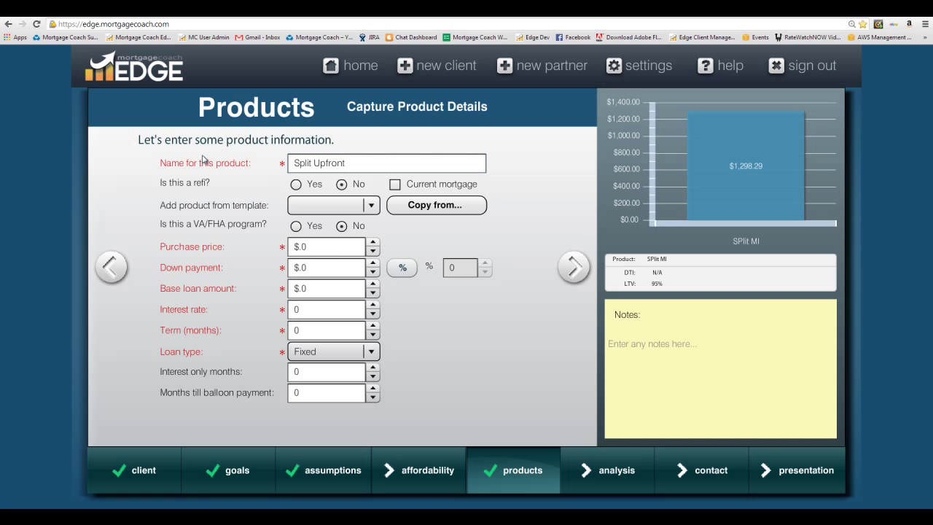
# Step: Copy the details of SPlit MI into the Split Upfront product
pyautogui.click(410, 204)
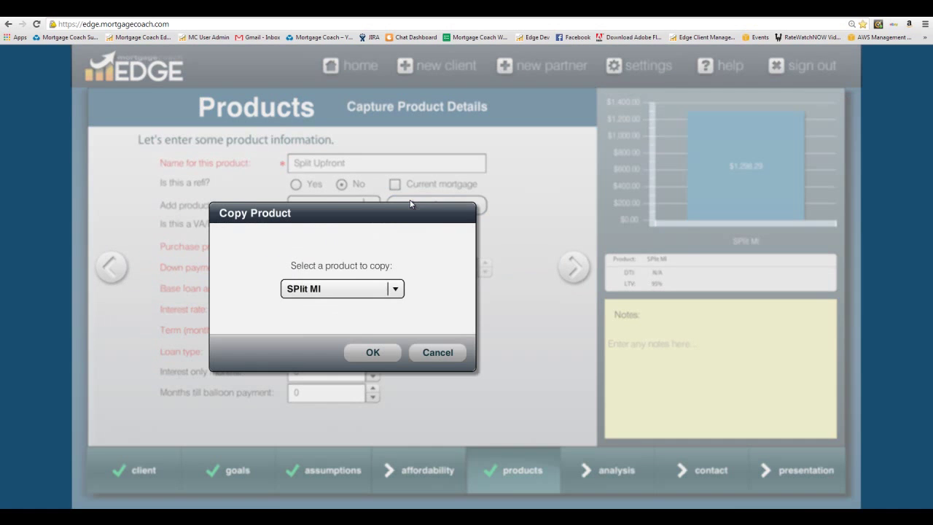
pyautogui.click(372, 352)
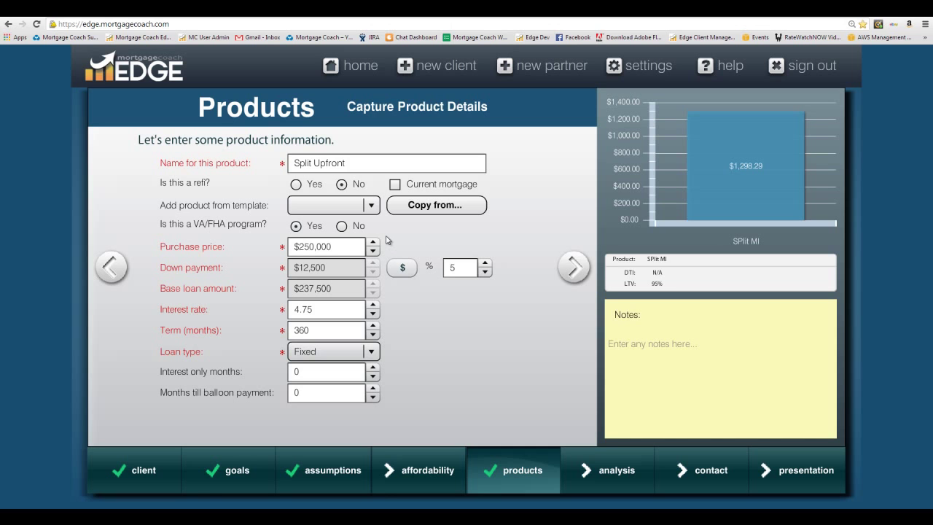
pyautogui.moveTo(456, 267); pyautogui.dragTo(419, 271)
# Step: Set the Split Upfront product's upfront MIP to 2 percent and add the upfront MI to the loan amount
pyautogui.click(574, 267)
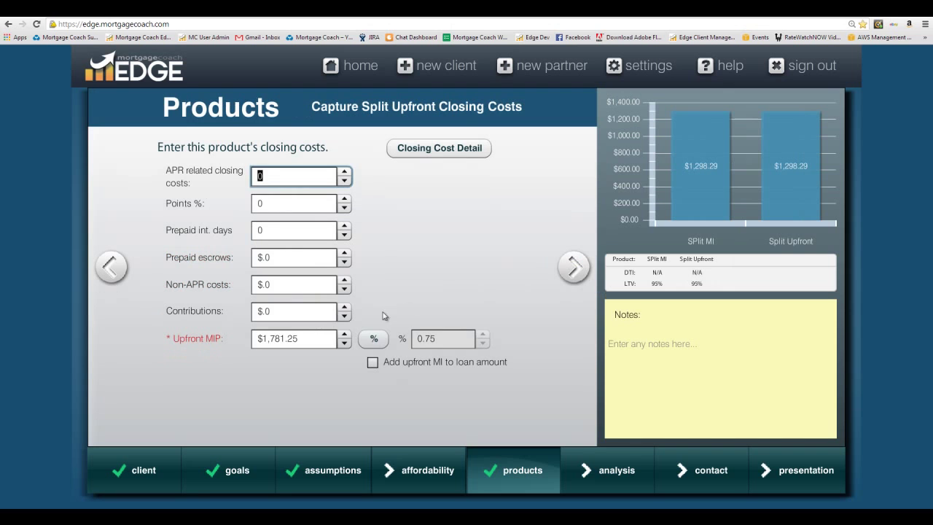
pyautogui.click(373, 338)
pyautogui.click(420, 338)
pyautogui.doubleClick(420, 338)
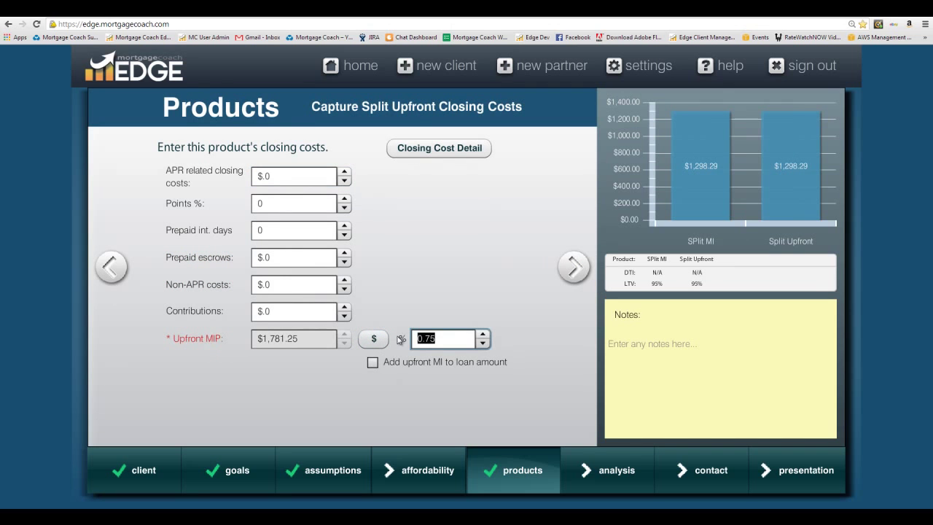
pyautogui.write('2')
pyautogui.press('Tab')
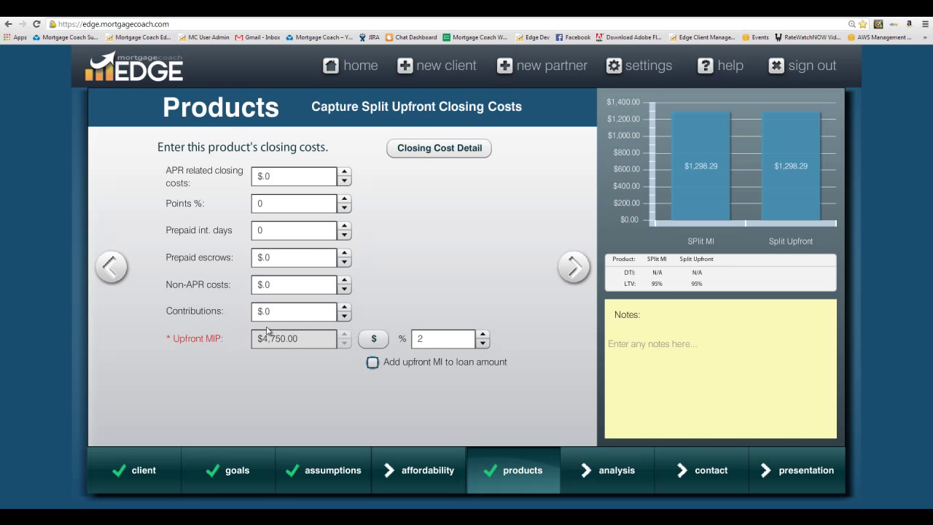
pyautogui.click(372, 362)
# Step: Create a custom closing cost fee named Mi Buyout, with Default APR enabled
pyautogui.click(430, 150)
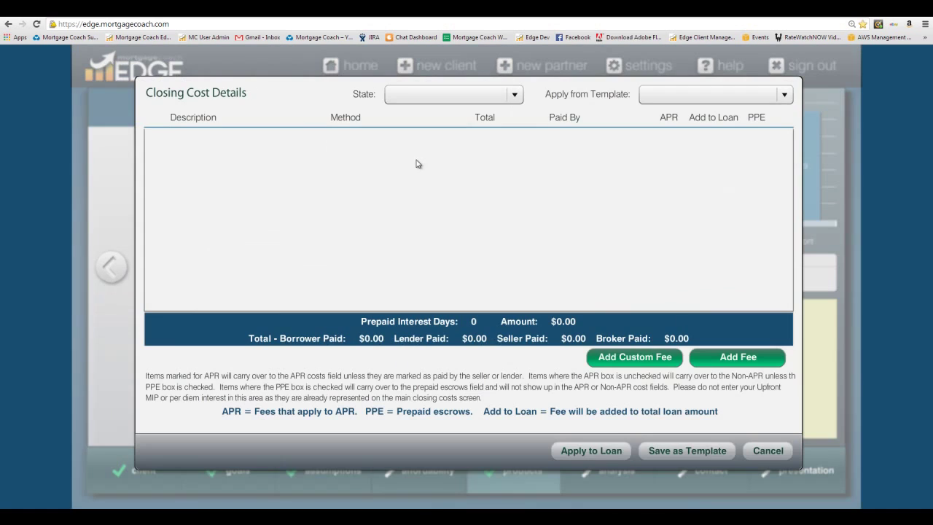
pyautogui.click(616, 362)
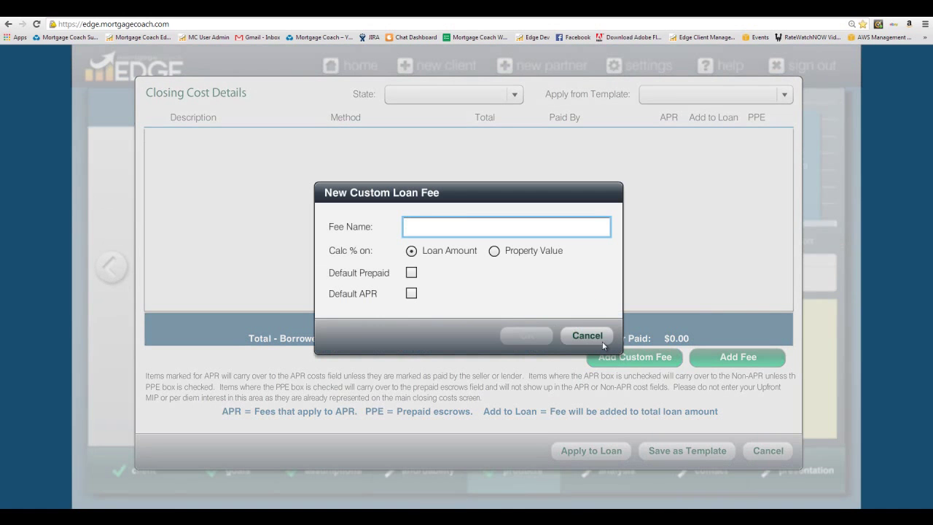
pyautogui.write('Mi Buyout')
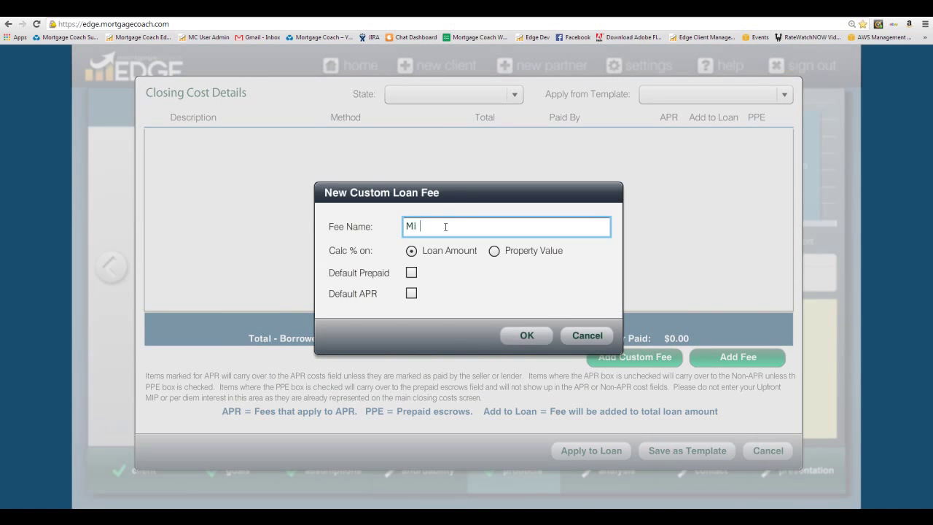
pyautogui.press('BackSpace')
pyautogui.press('BackSpace')
pyautogui.write('ut')
pyautogui.press('Tab')
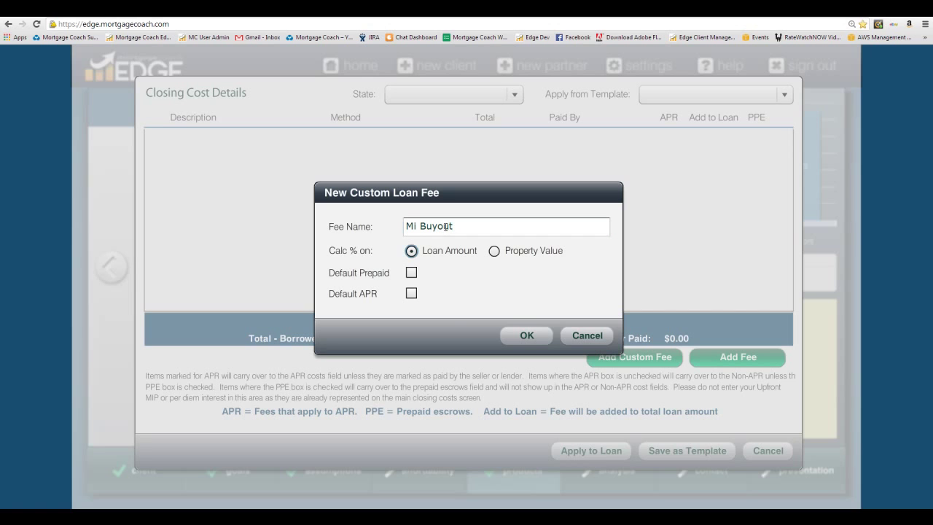
pyautogui.click(411, 294)
pyautogui.click(519, 336)
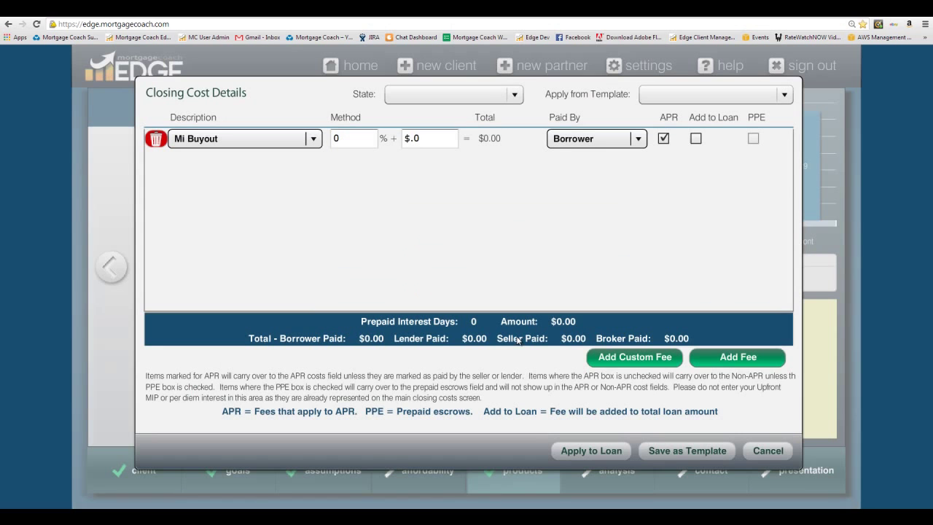
# Step: Set the Mi Buyout fee to 0.25 percent and apply the closing costs to the loan
pyautogui.click(362, 139)
pyautogui.moveTo(361, 138); pyautogui.dragTo(314, 142)
pyautogui.write('.25')
pyautogui.press('Tab')
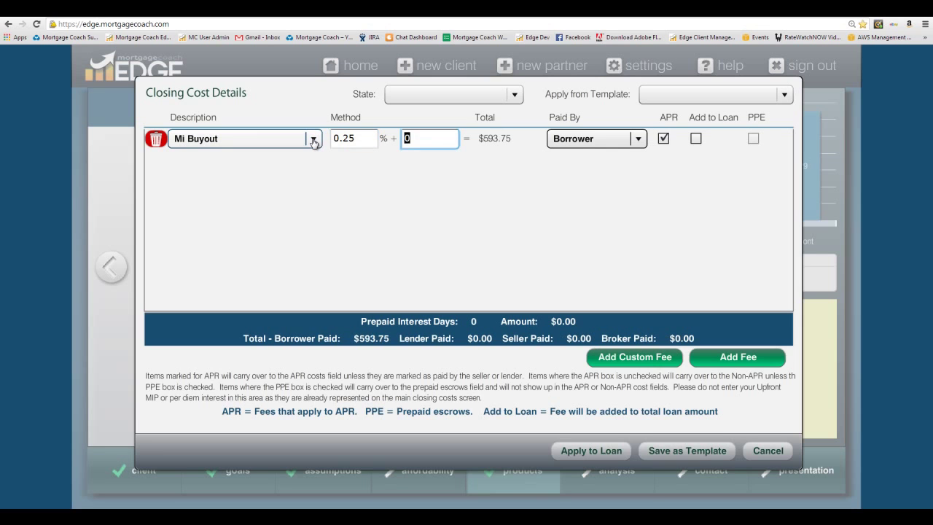
pyautogui.click(510, 138)
pyautogui.moveTo(510, 137); pyautogui.dragTo(479, 140)
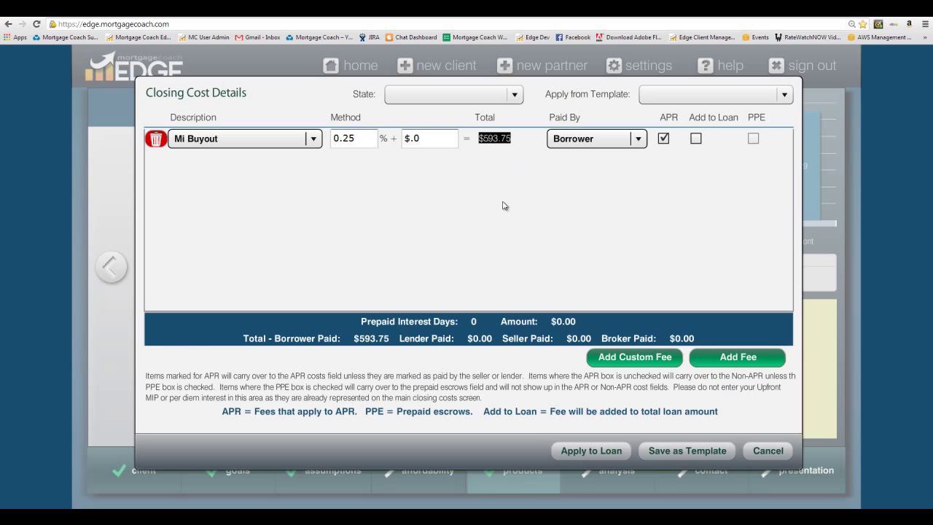
pyautogui.click(564, 445)
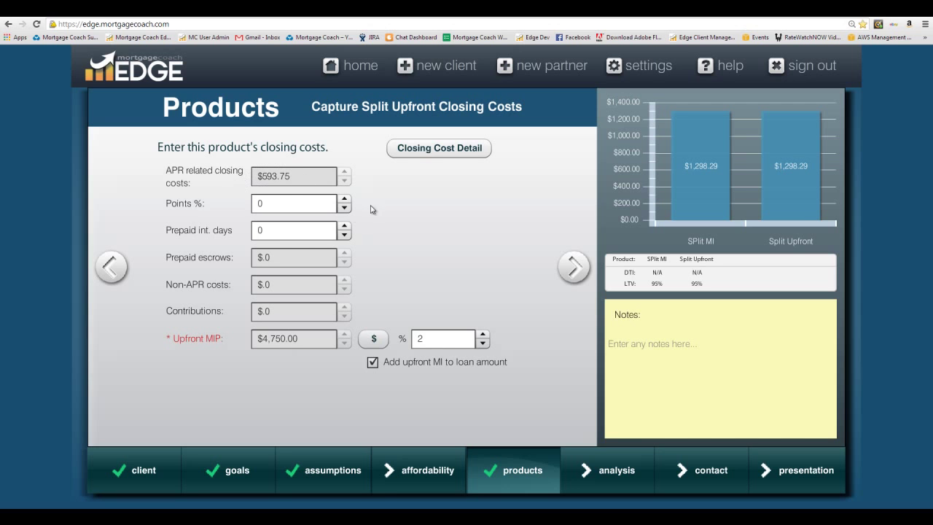
# Step: Set the mortgage insurance to 0 percent in the Split Upfront monthly costs
pyautogui.click(574, 267)
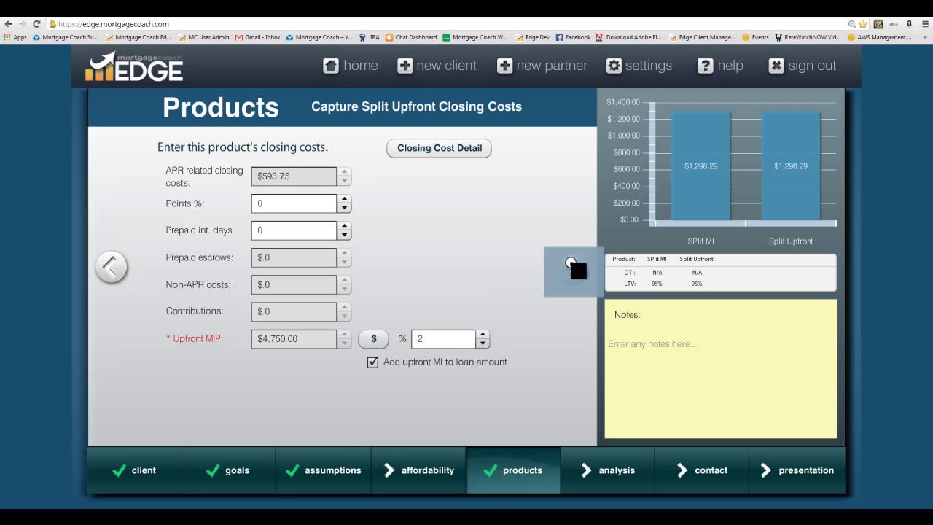
pyautogui.click(410, 283)
pyautogui.click(462, 283)
pyautogui.press('Tab')
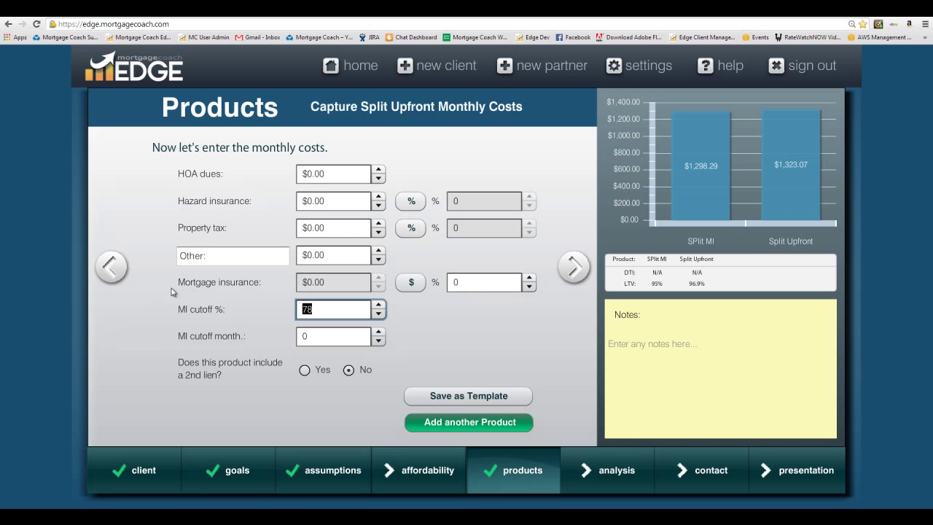
# Step: Add a third product and copy its details from SPlit MI
pyautogui.click(453, 424)
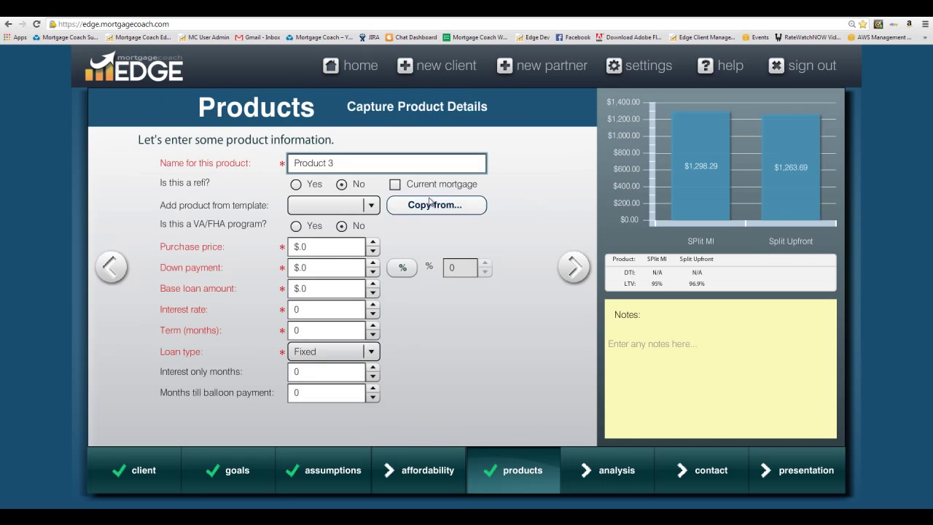
pyautogui.click(425, 206)
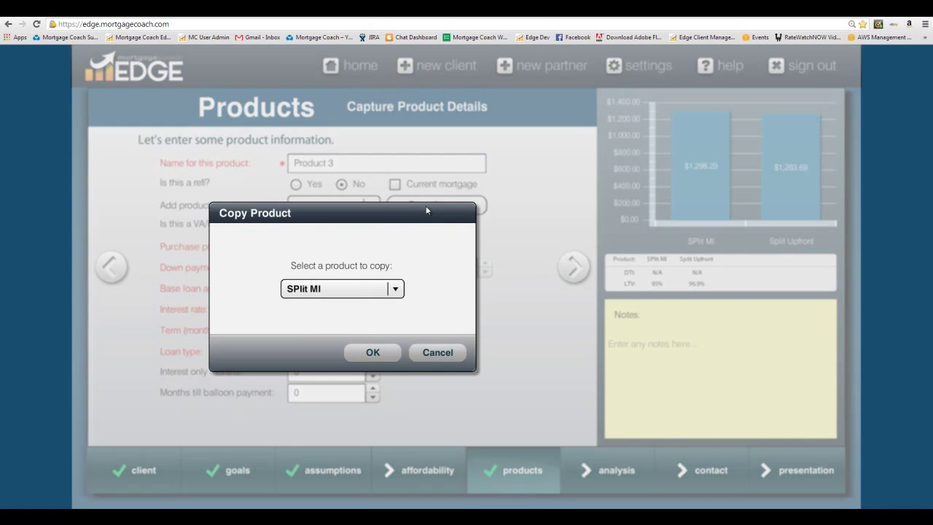
pyautogui.click(372, 352)
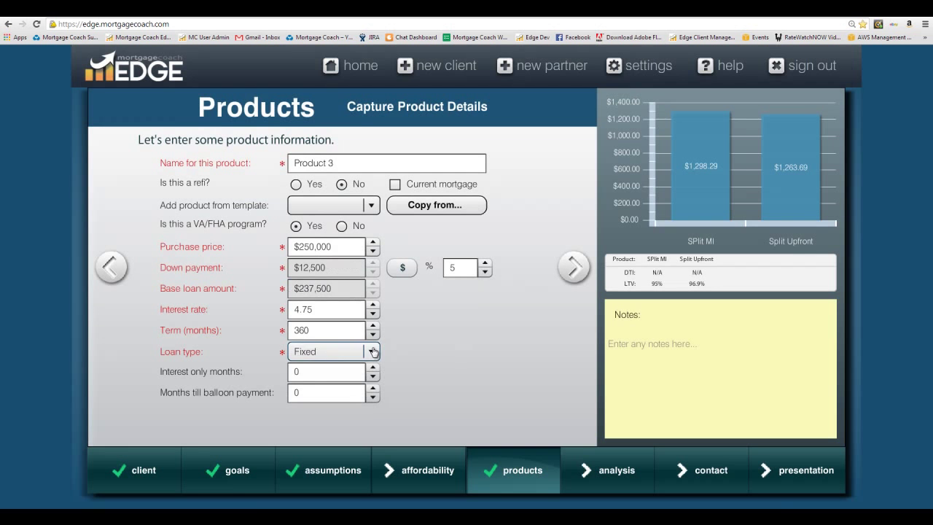
# Step: Rename the third product as Split with Seller
pyautogui.moveTo(342, 161); pyautogui.dragTo(296, 159)
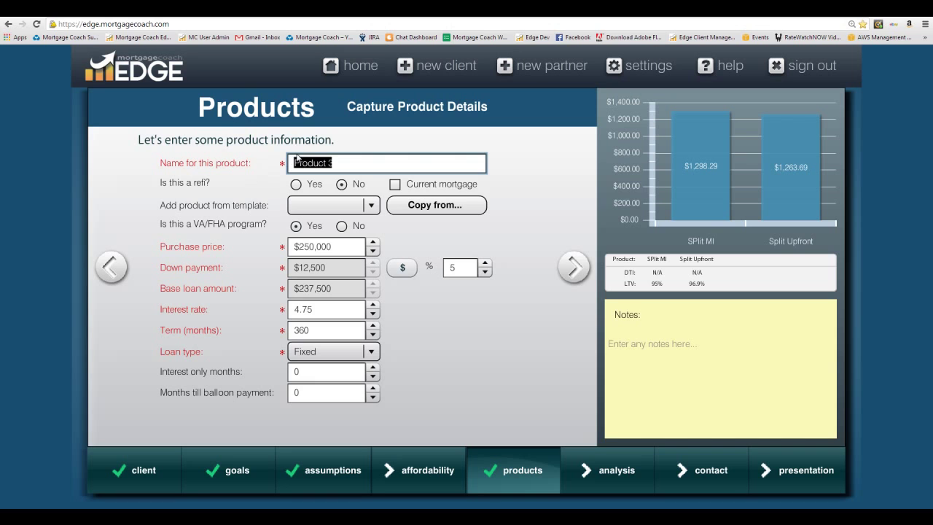
pyautogui.write('Split with Sell')
pyautogui.press('Tab')
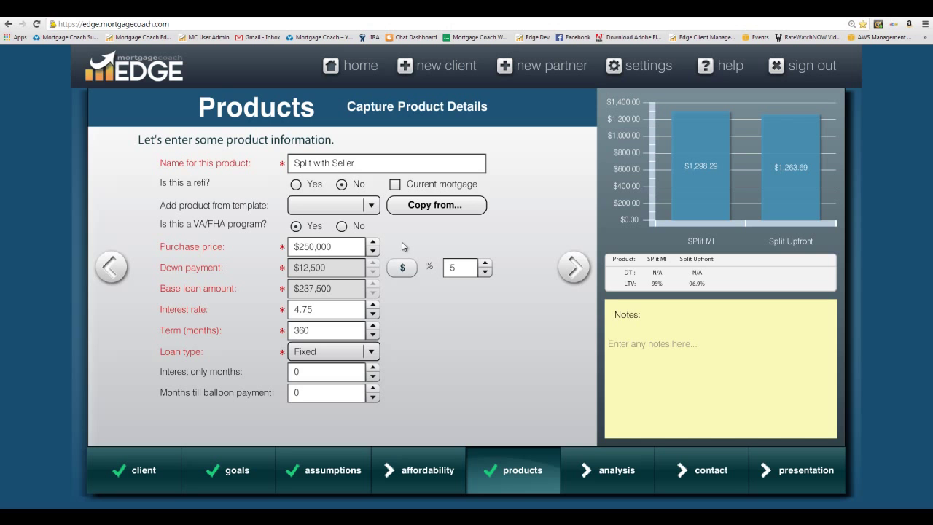
# Step: Clear the upfront MIP amount in the Split with Seller closing costs
pyautogui.click(573, 267)
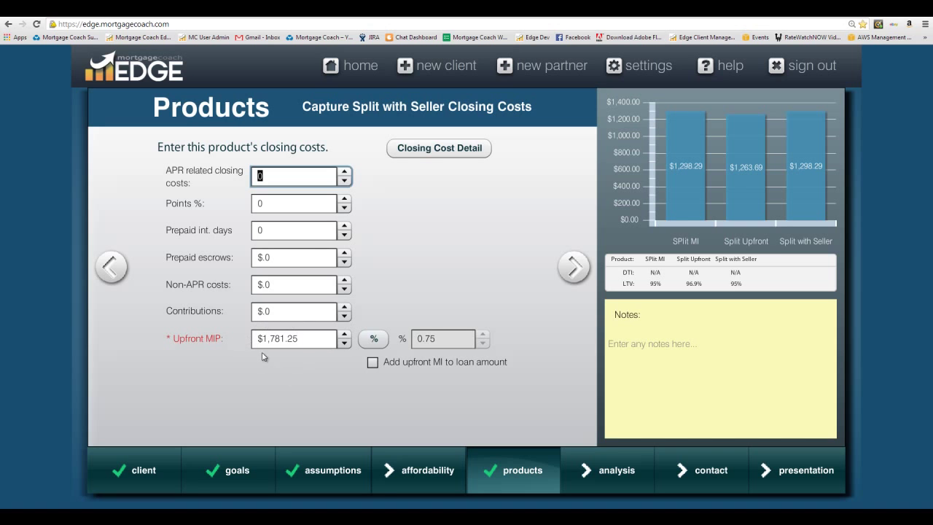
pyautogui.click(301, 338)
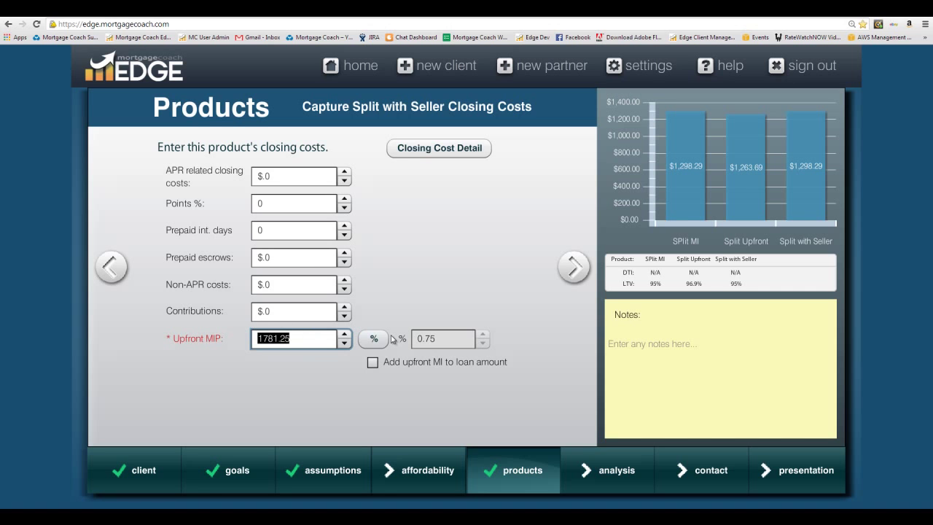
pyautogui.press('BackSpace')
pyautogui.click(309, 308)
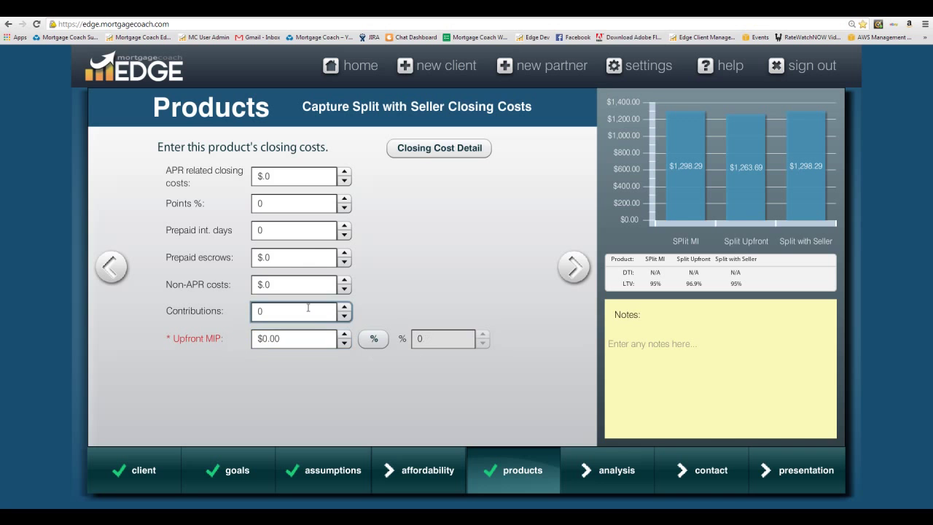
# Step: Add the existing Mi Buyout fee to the Split with Seller closing cost details
pyautogui.click(436, 149)
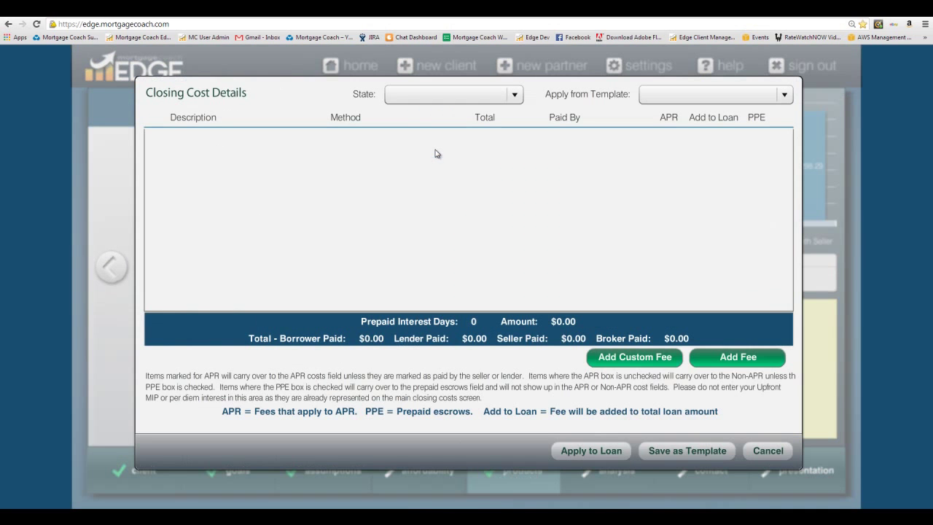
pyautogui.click(649, 358)
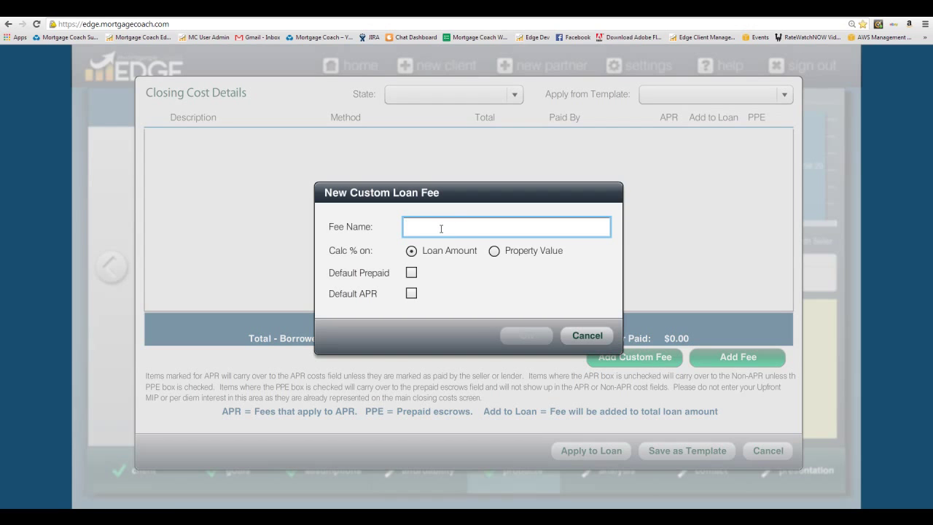
pyautogui.click(576, 332)
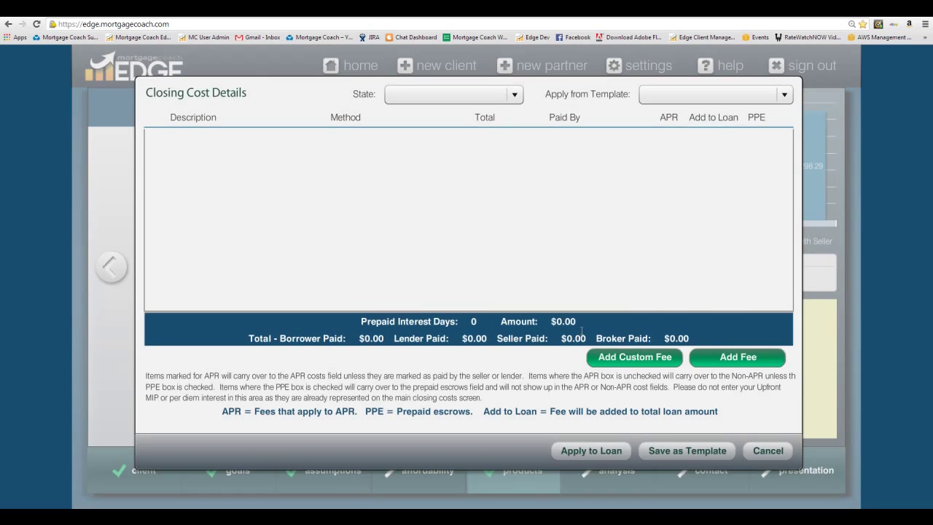
pyautogui.click(737, 365)
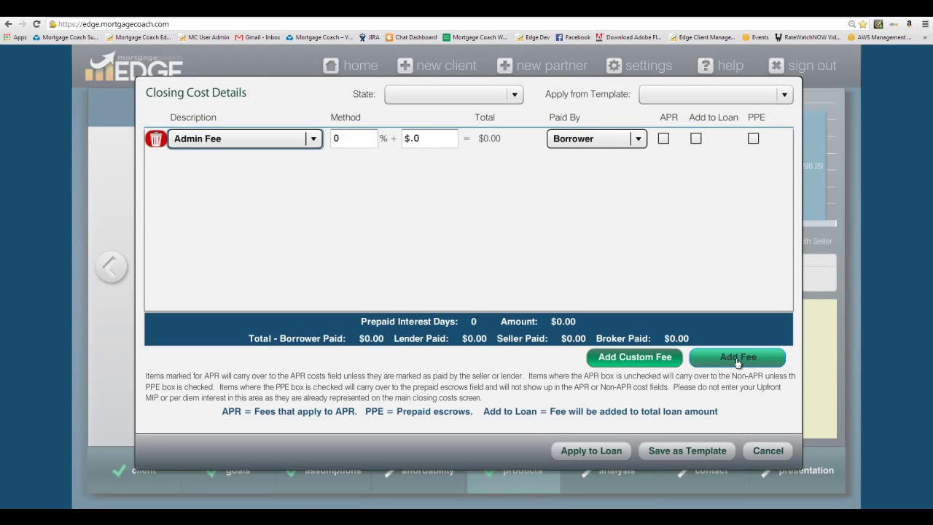
pyautogui.click(314, 139)
pyautogui.press('m')
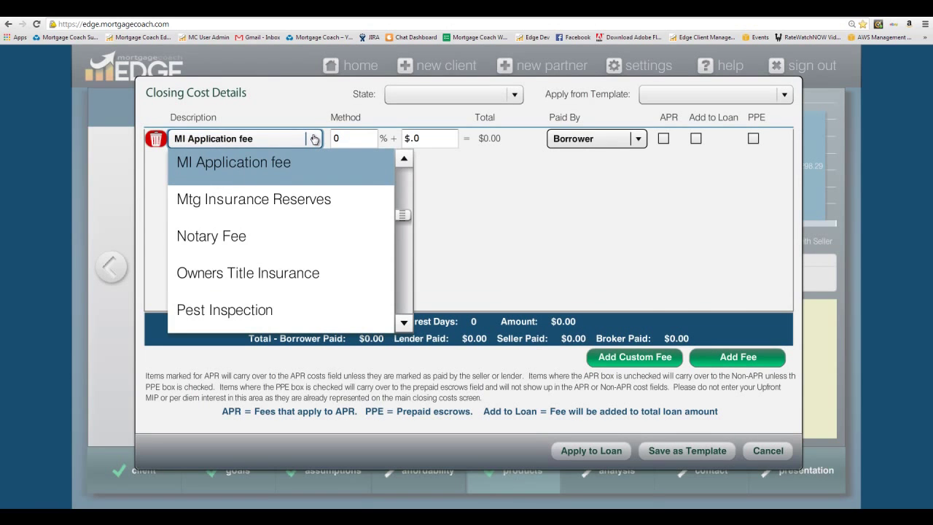
pyautogui.press('m')
pyautogui.press('m')
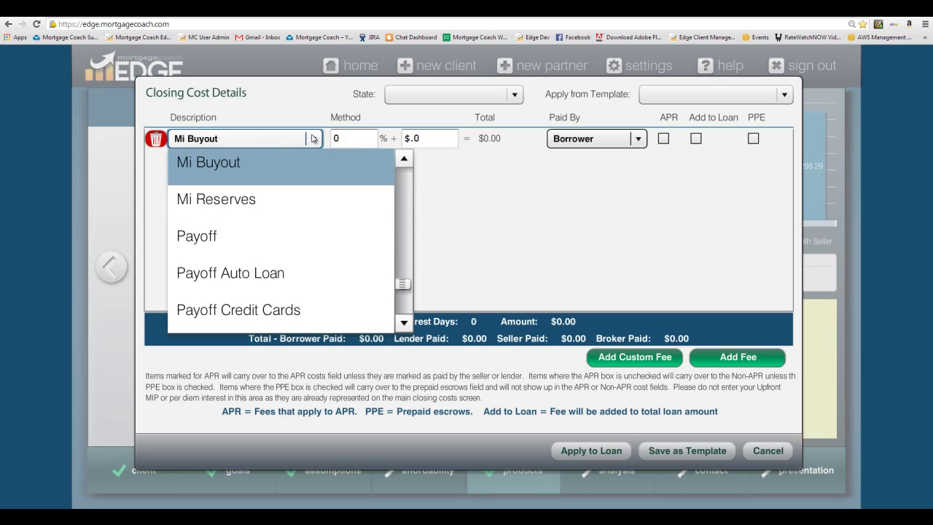
pyautogui.click(220, 165)
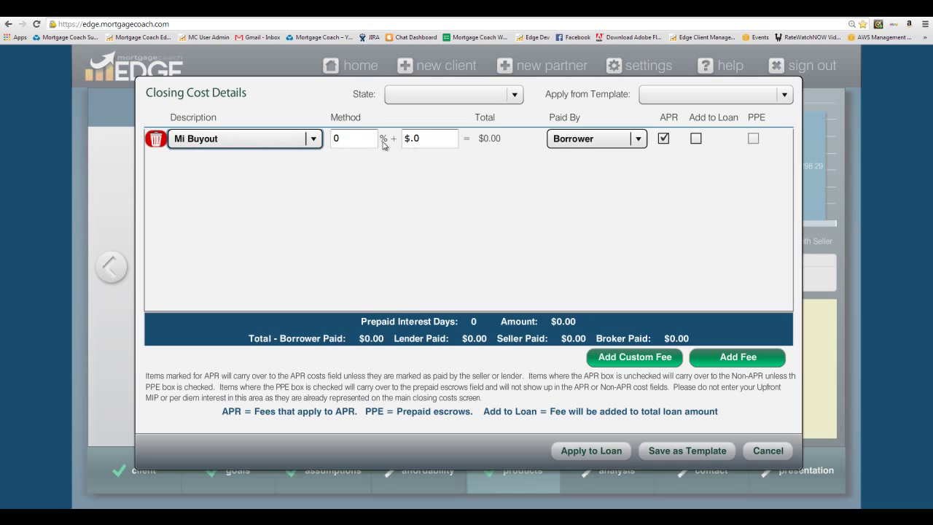
# Step: Set the Mi Buyout fee to 0.75 percent paid by Seller, apply it to the loan and continue to the monthly costs
pyautogui.click(356, 137)
pyautogui.write('.75')
pyautogui.press('Tab')
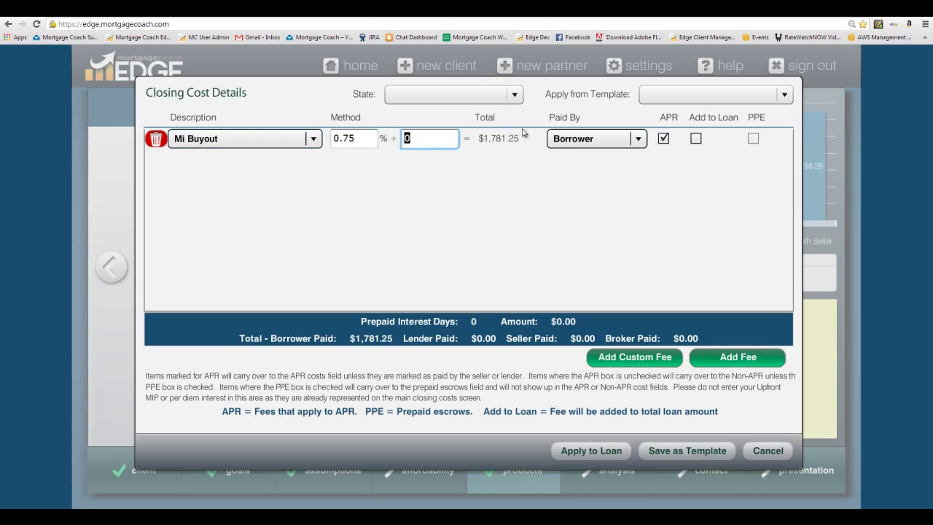
pyautogui.click(637, 139)
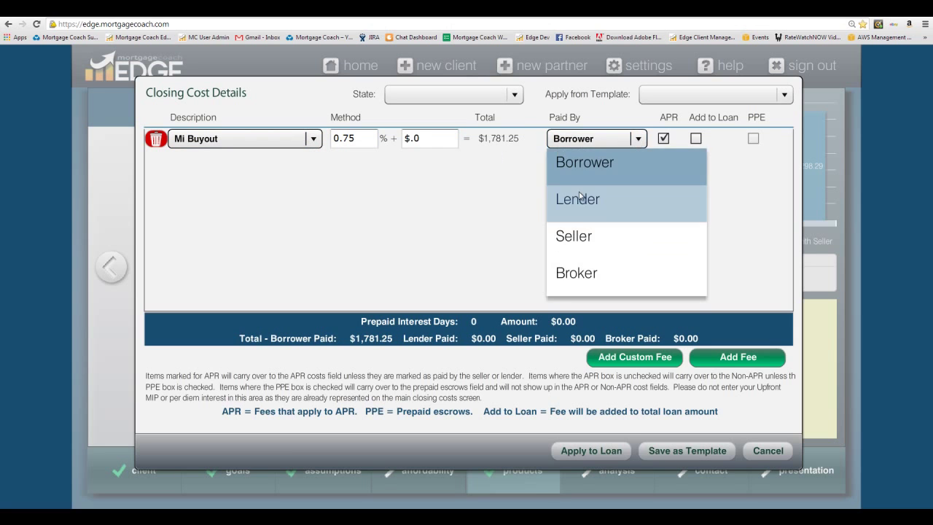
pyautogui.click(574, 237)
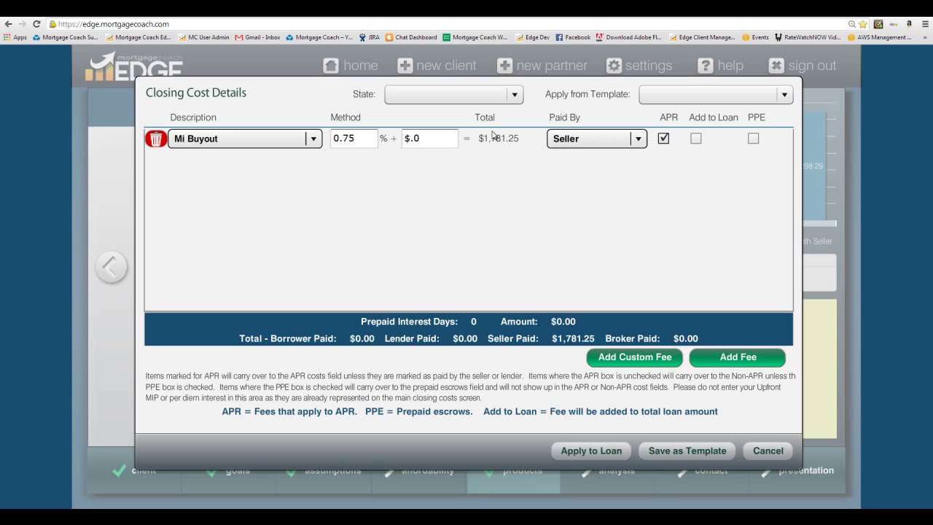
pyautogui.click(590, 451)
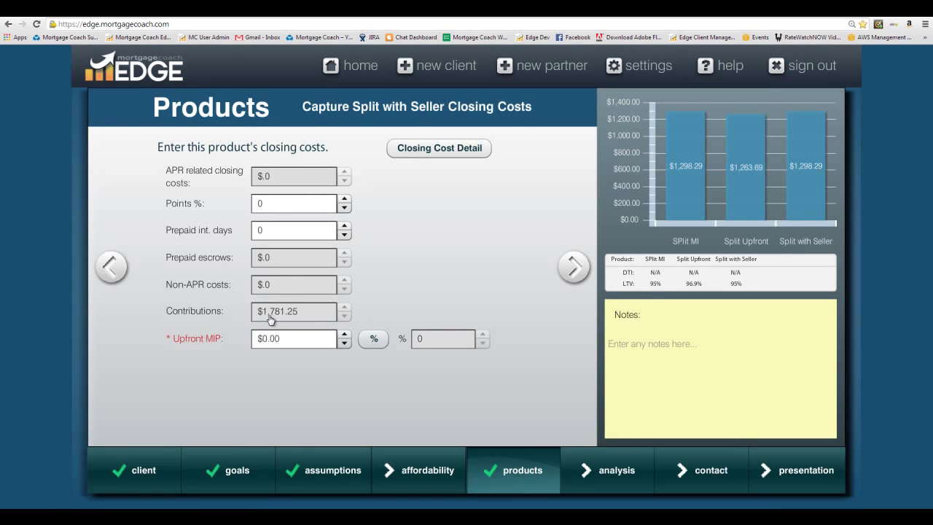
pyautogui.click(573, 266)
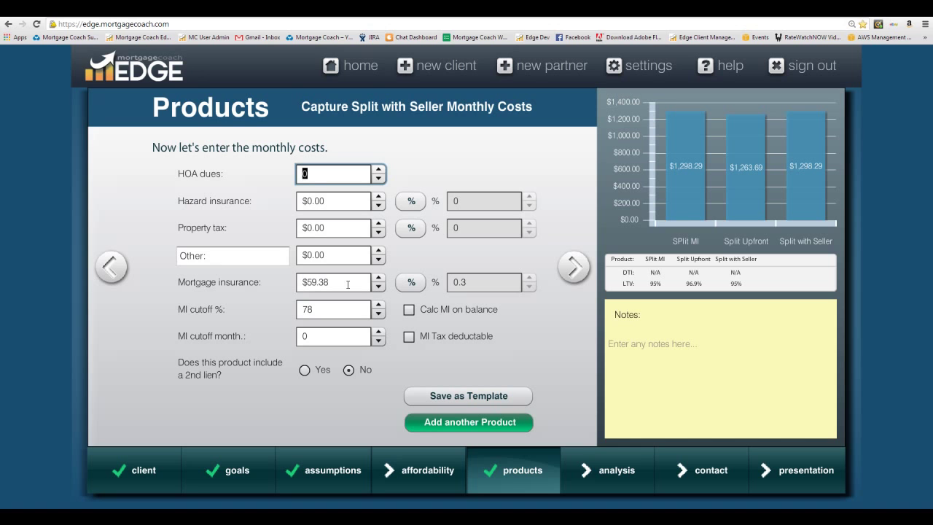
# Step: Review the SPlit MI product's VA/FHA setting, upfront MIP and monthly mortgage insurance
pyautogui.moveTo(501, 467)
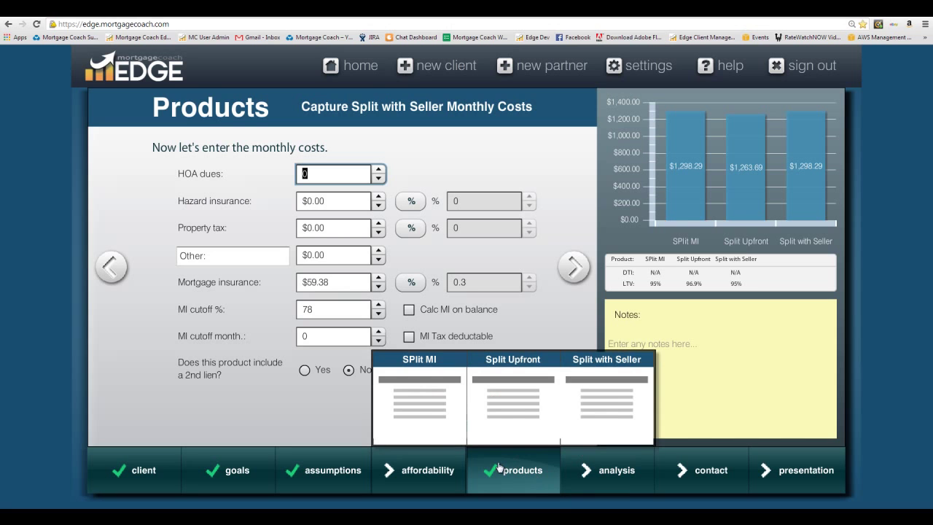
pyautogui.click(435, 392)
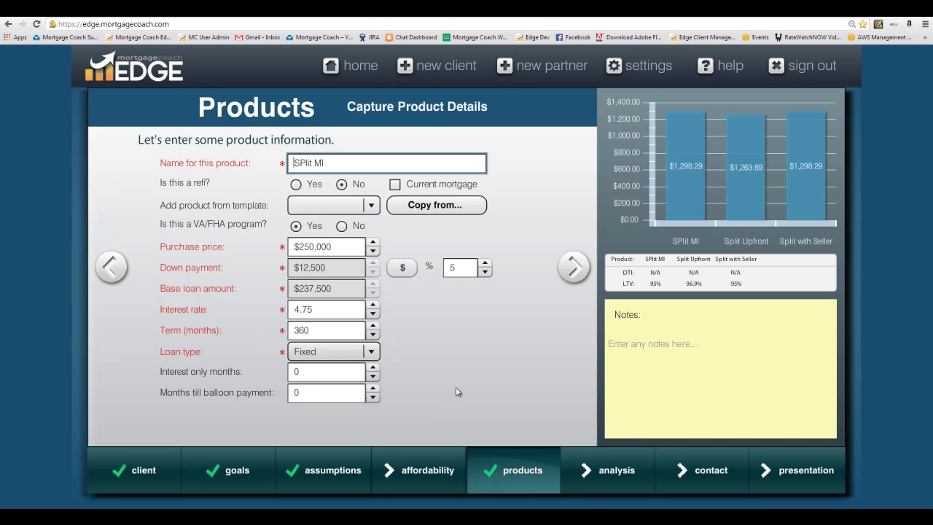
pyautogui.click(573, 267)
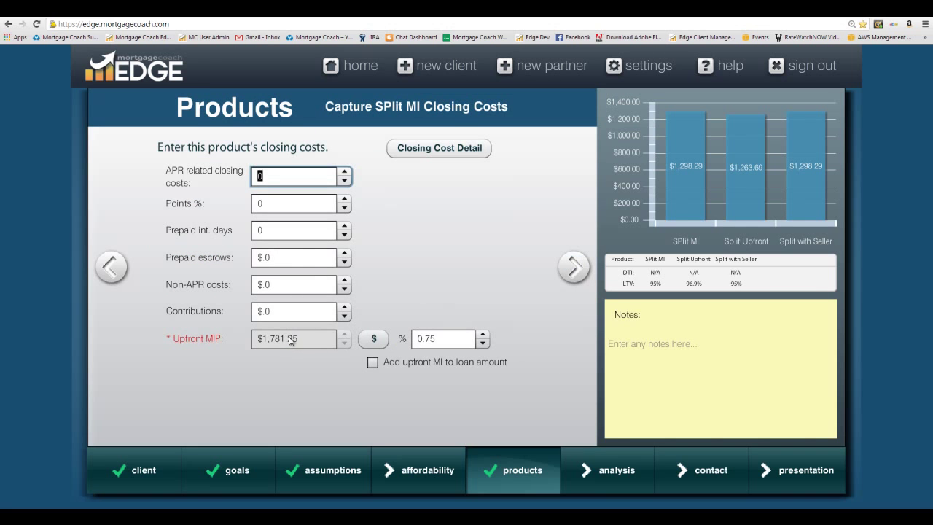
pyautogui.click(112, 269)
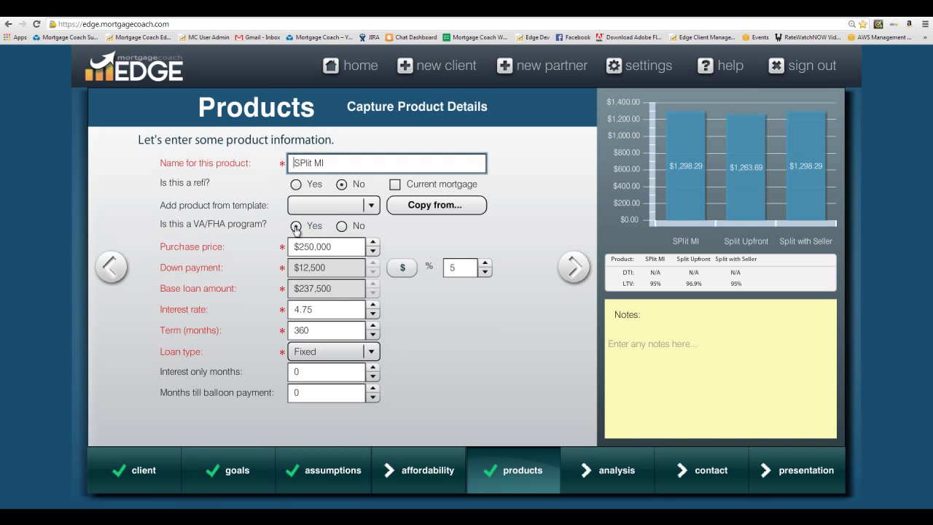
pyautogui.click(295, 227)
pyautogui.click(571, 268)
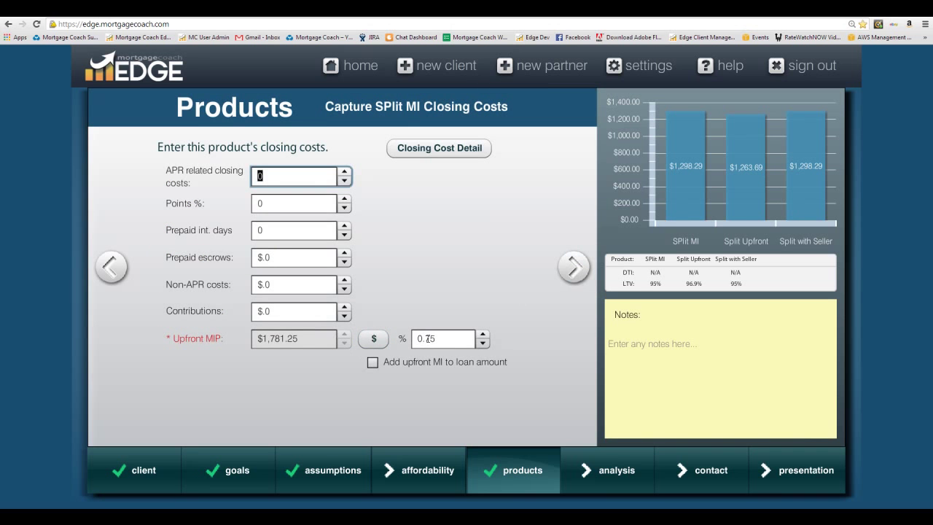
pyautogui.click(568, 271)
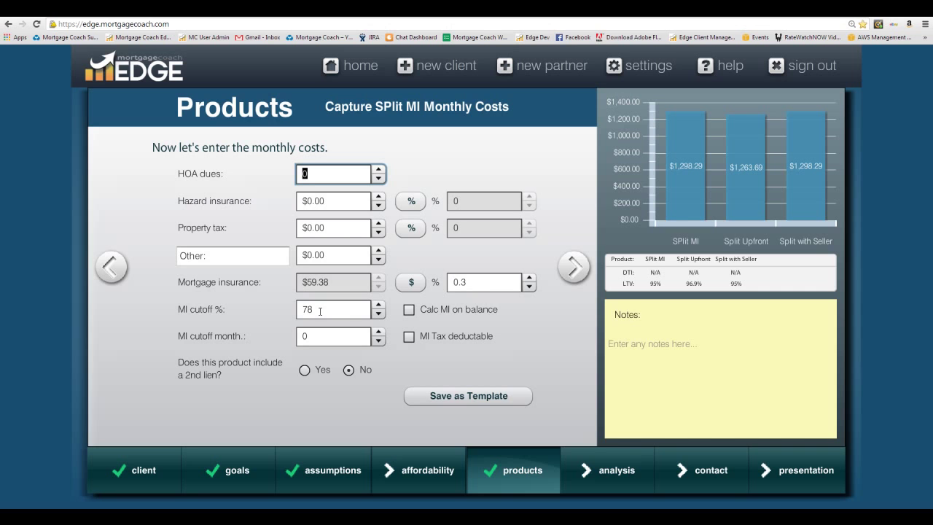
# Step: Review the Split Upfront product's closing costs, LTV and monthly costs
pyautogui.moveTo(510, 470)
pyautogui.click(511, 412)
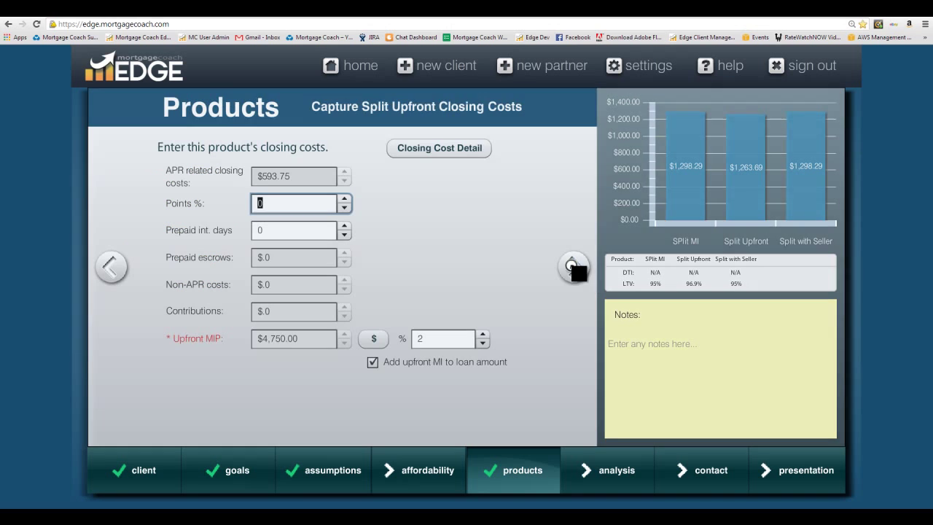
pyautogui.click(574, 266)
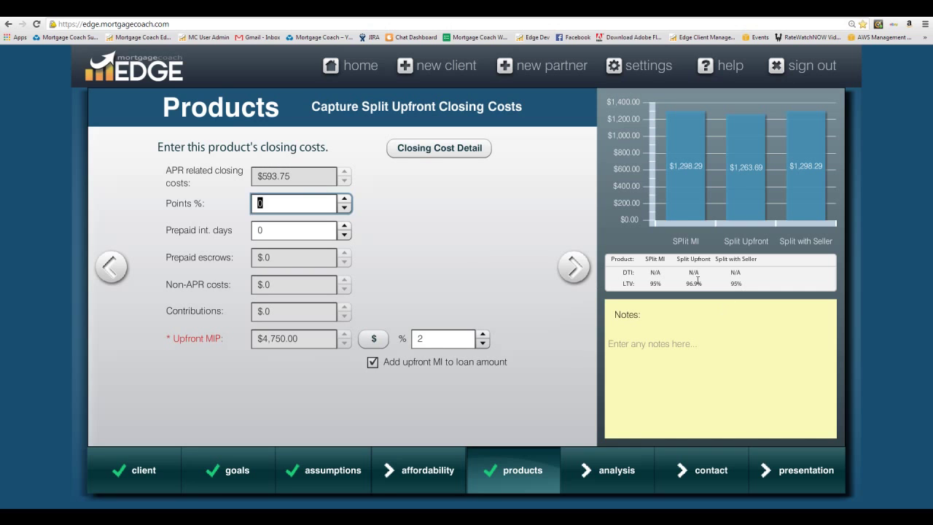
pyautogui.moveTo(704, 283); pyautogui.dragTo(685, 284)
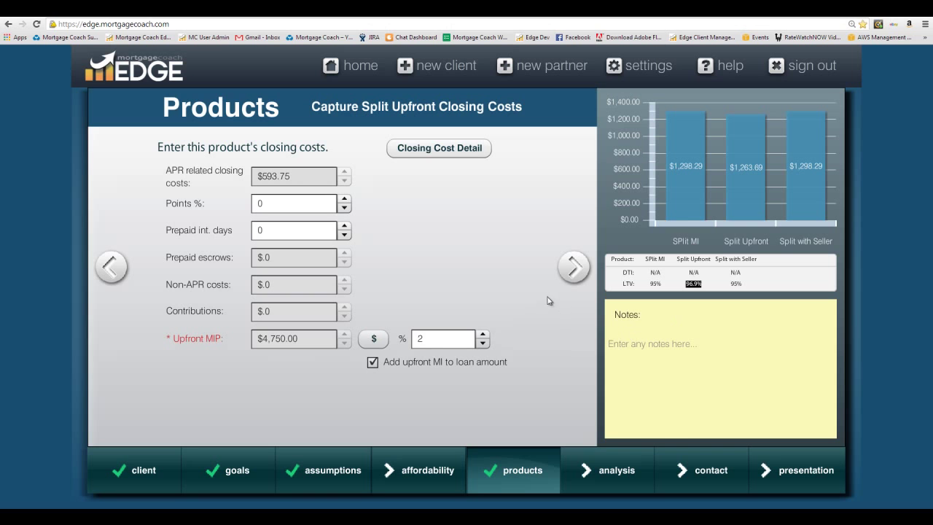
pyautogui.click(573, 267)
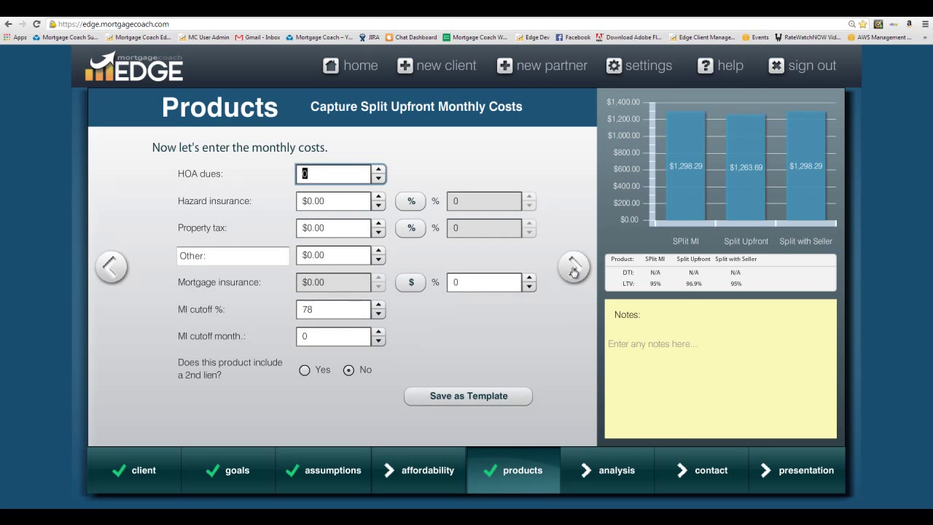
# Step: Review the Split with Seller product's details, seller-paid Mi Buyout fee and monthly costs
pyautogui.click(573, 267)
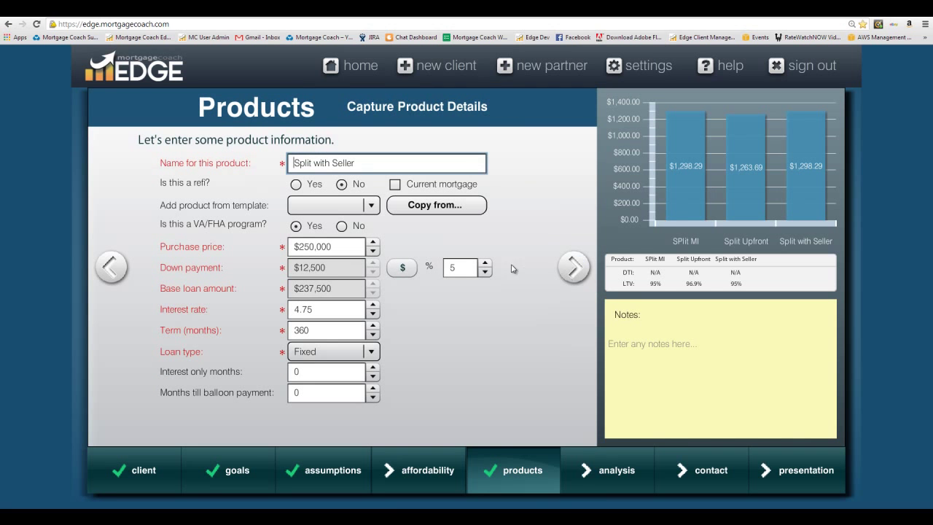
pyautogui.click(574, 267)
pyautogui.click(443, 148)
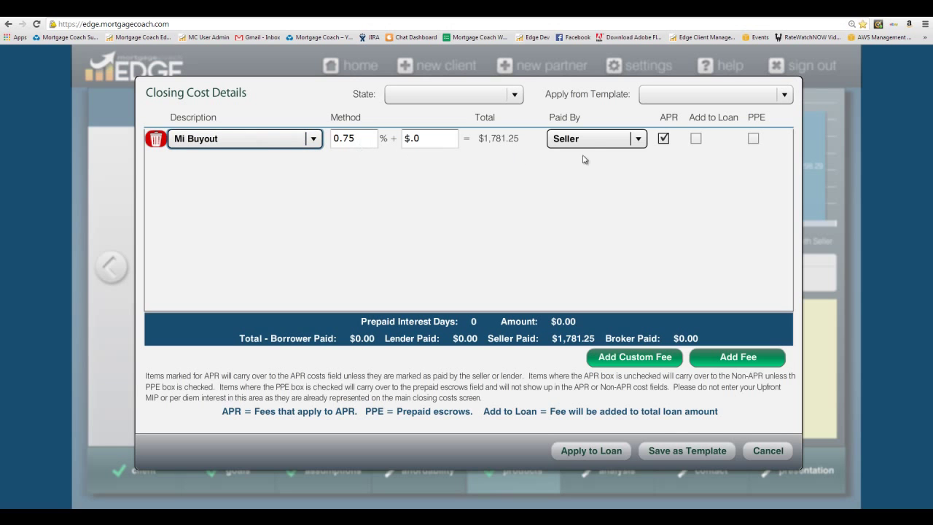
pyautogui.click(595, 447)
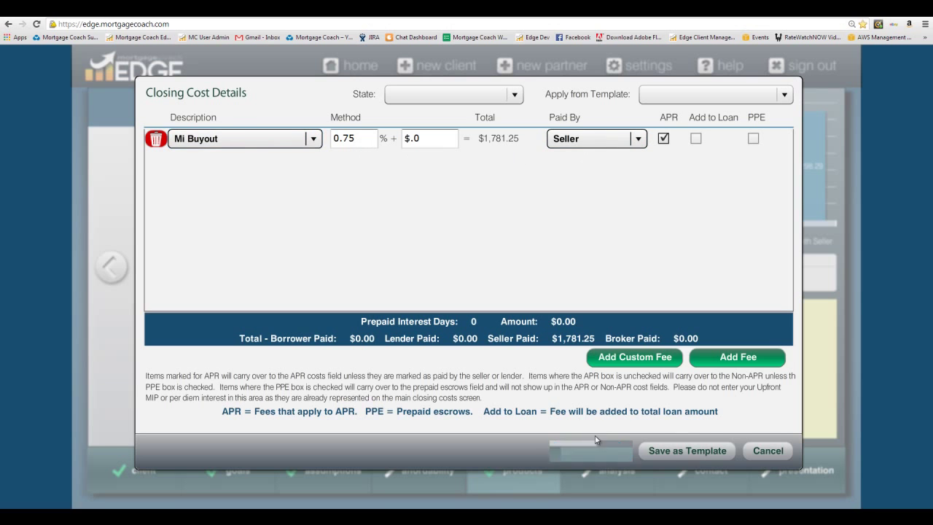
pyautogui.click(574, 267)
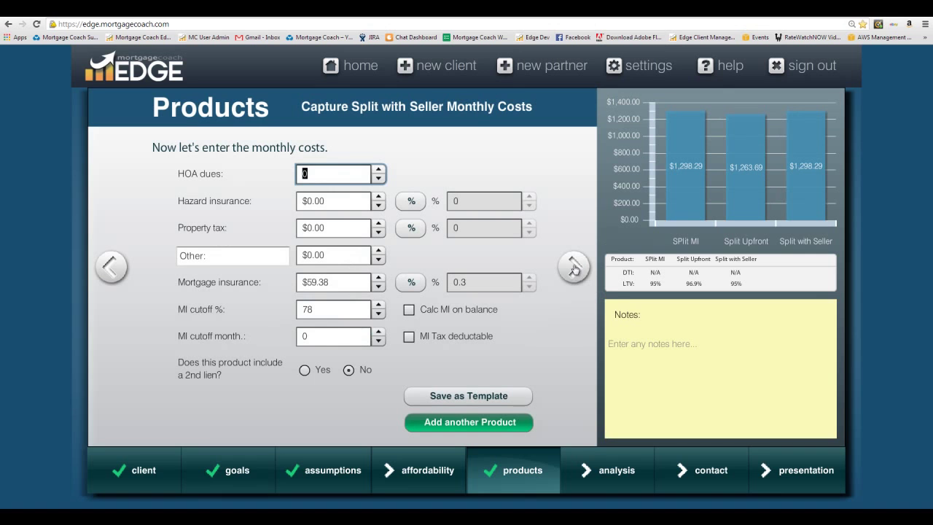